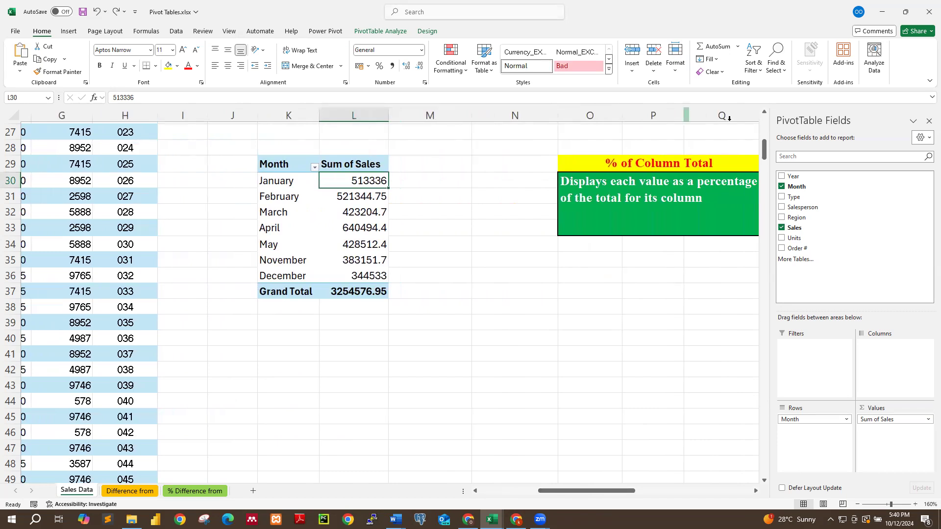
Examine the two monthly sales pivot tables and the January row of the one beside the % of Column Total note
{"action": "left_click_drag", "start_coordinate": [765, 148], "coordinate": [765, 133]}
{"action": "mouse_move", "coordinate": [616, 494]}
{"action": "left_mouse_down"}
{"action": "mouse_move", "coordinate": [635, 493]}
{"action": "mouse_move", "coordinate": [612, 494]}
{"action": "left_mouse_up"}
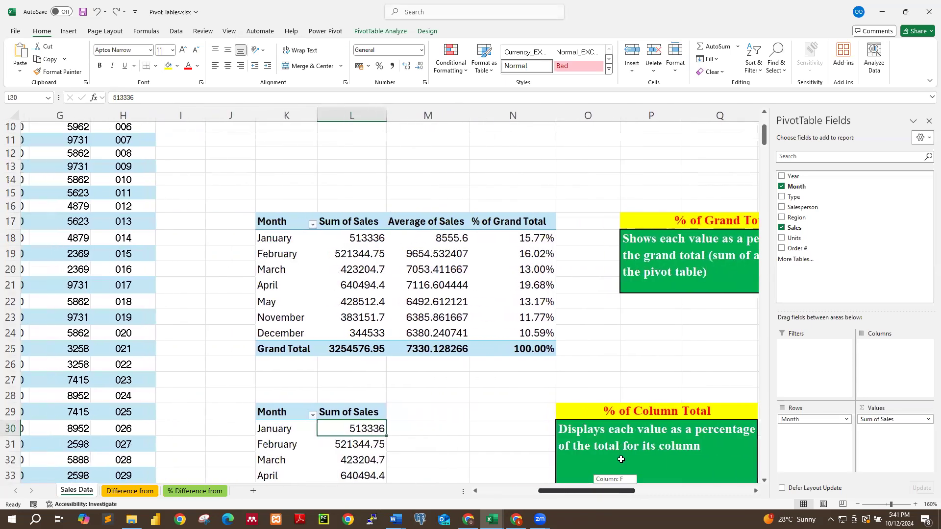
{"action": "scroll", "coordinate": [627, 427], "scroll_direction": "down", "scroll_amount": 2}
{"action": "scroll", "coordinate": [627, 427], "scroll_direction": "down", "scroll_amount": 3}
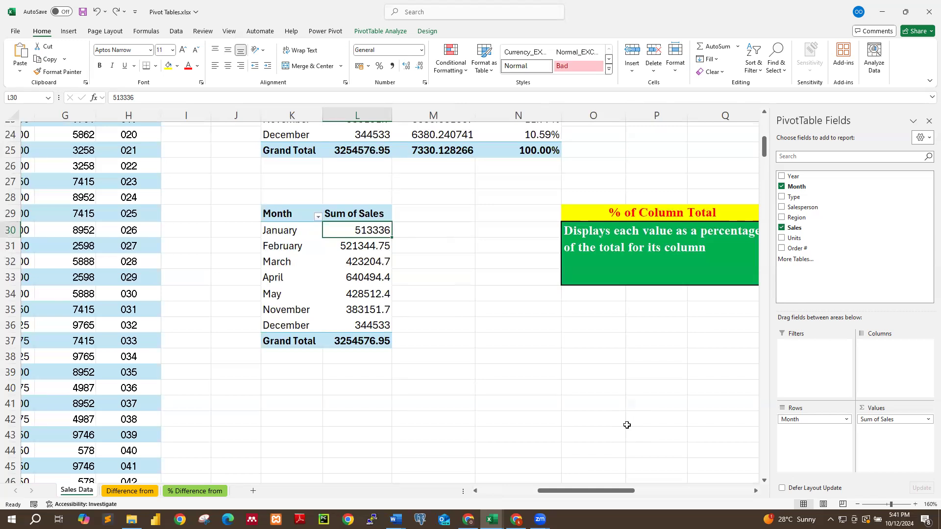
{"action": "left_click", "coordinate": [288, 234]}
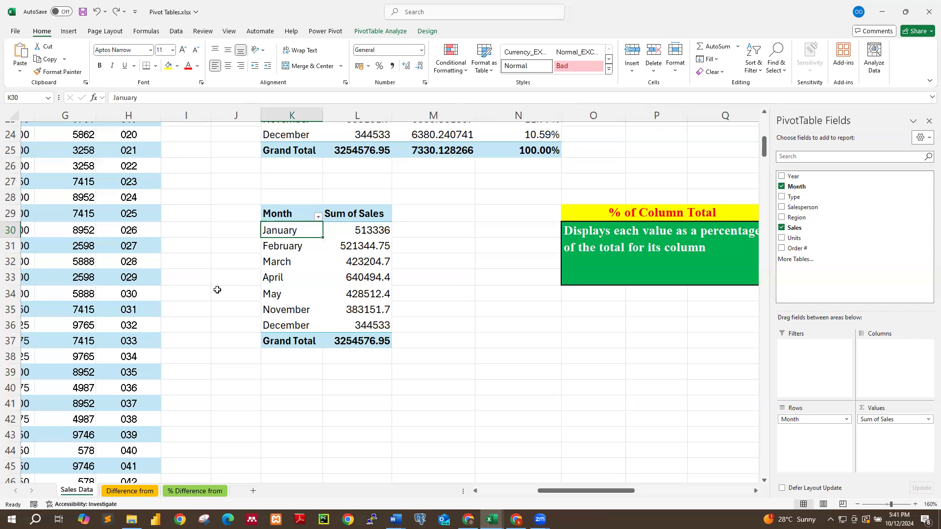
{"action": "left_click", "coordinate": [341, 230]}
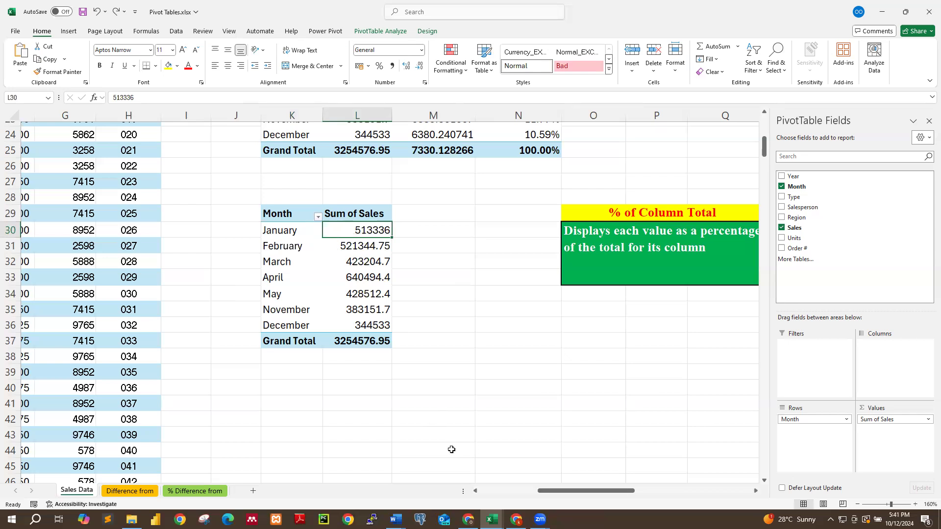
Review the product entries in the Type column of the source sales table
{"action": "left_click_drag", "start_coordinate": [542, 491], "coordinate": [483, 492]}
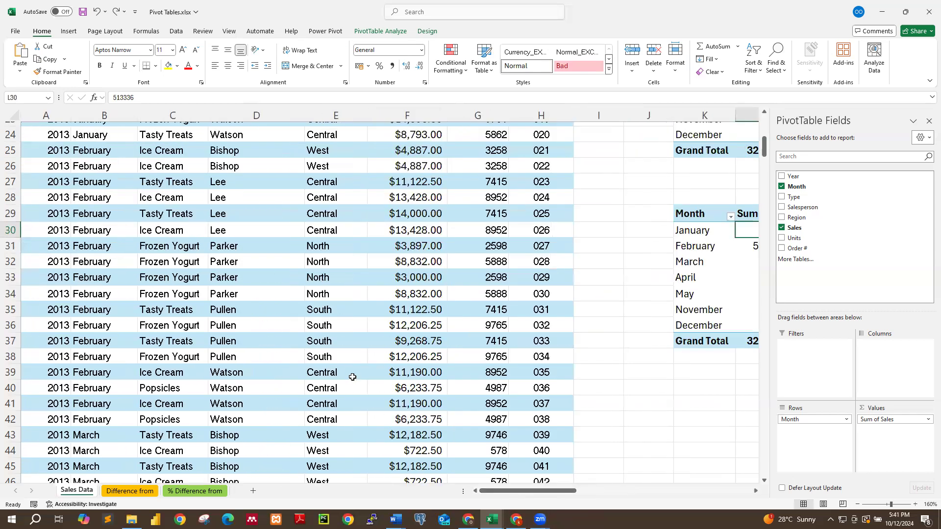
{"action": "scroll", "coordinate": [353, 378], "scroll_direction": "up", "scroll_amount": 8}
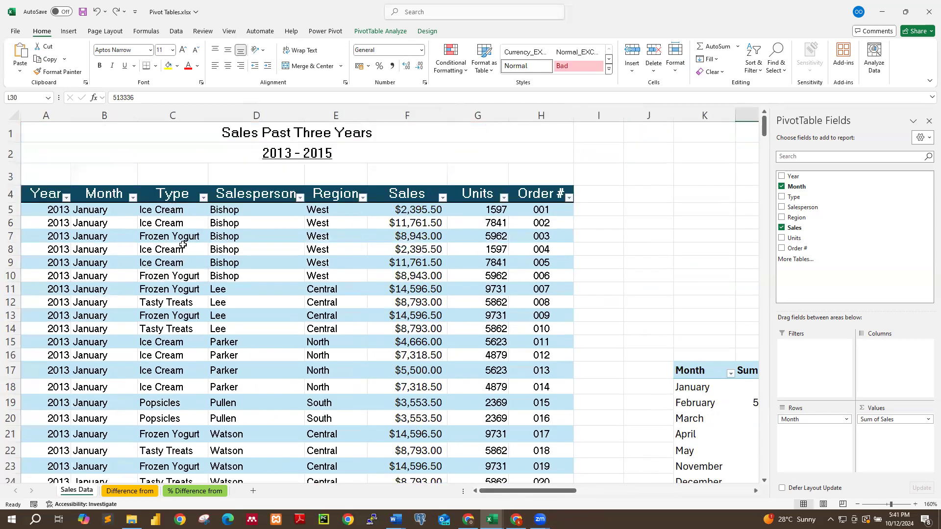
{"action": "left_click", "coordinate": [170, 225]}
{"action": "scroll", "coordinate": [179, 296], "scroll_direction": "down", "scroll_amount": 1}
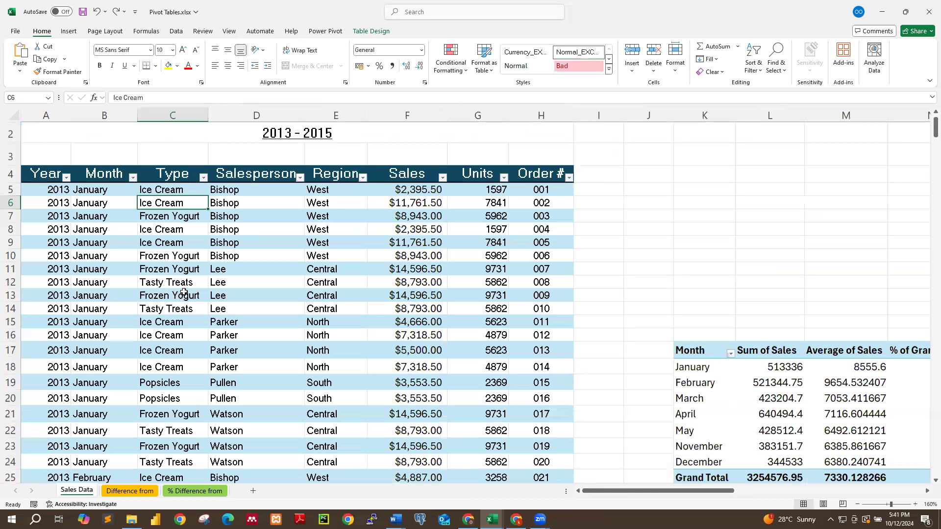
{"action": "scroll", "coordinate": [179, 296], "scroll_direction": "down", "scroll_amount": 5}
{"action": "left_click_drag", "start_coordinate": [669, 491], "coordinate": [671, 414]}
{"action": "scroll", "coordinate": [671, 415], "scroll_direction": "down", "scroll_amount": 3}
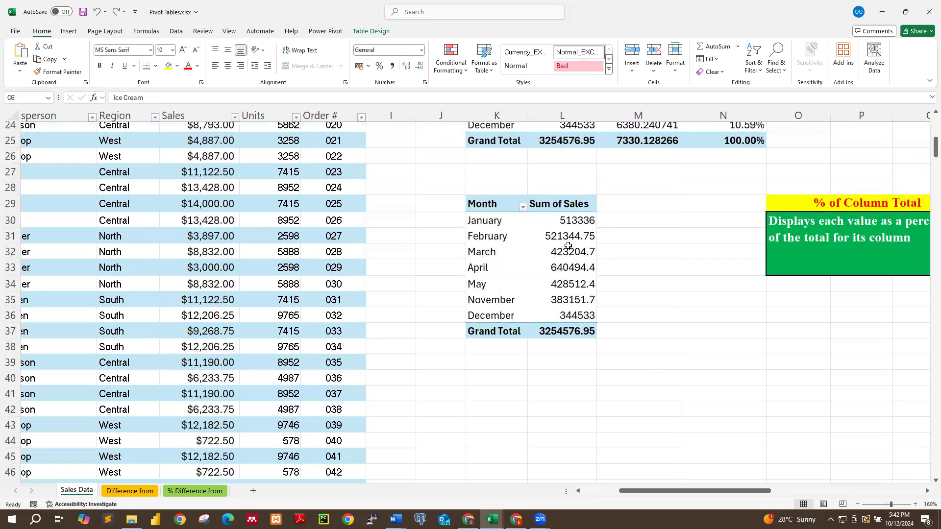
Add the Type field to the rows of the lower pivot table, nested beneath Month
{"action": "left_click_drag", "start_coordinate": [657, 495], "coordinate": [666, 497]}
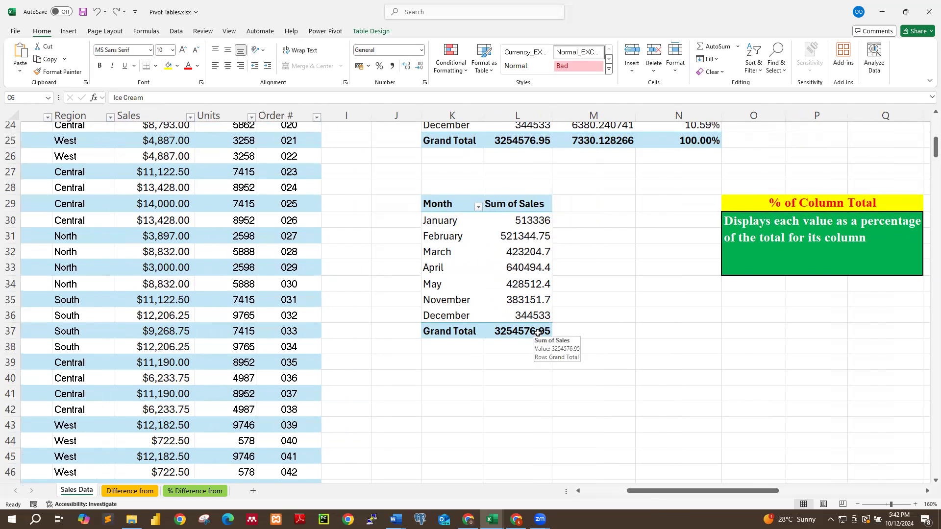
{"action": "left_click_drag", "start_coordinate": [636, 491], "coordinate": [644, 481]}
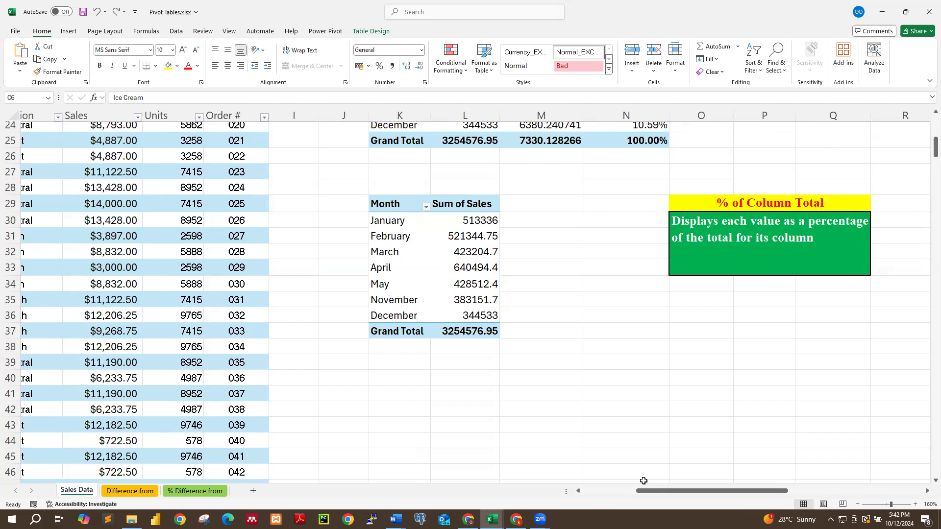
{"action": "left_click", "coordinate": [400, 251]}
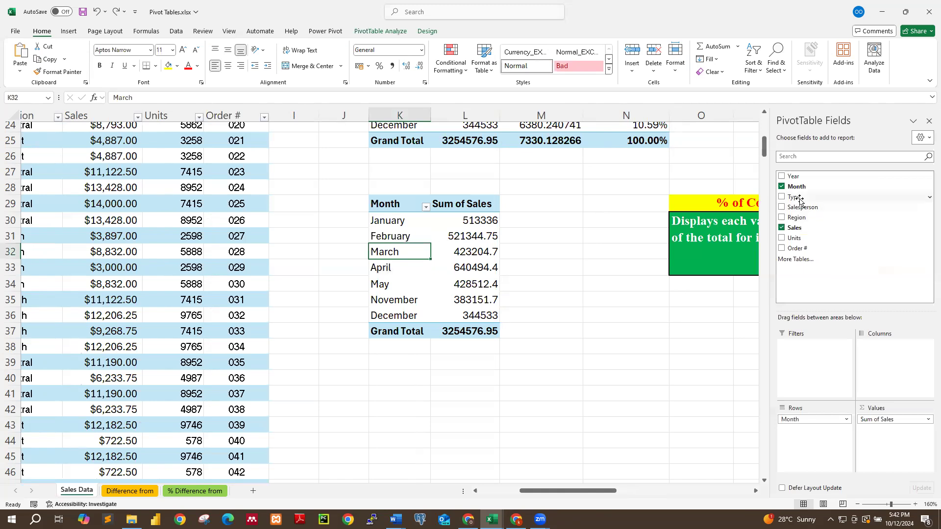
{"action": "left_click_drag", "start_coordinate": [799, 200], "coordinate": [802, 435]}
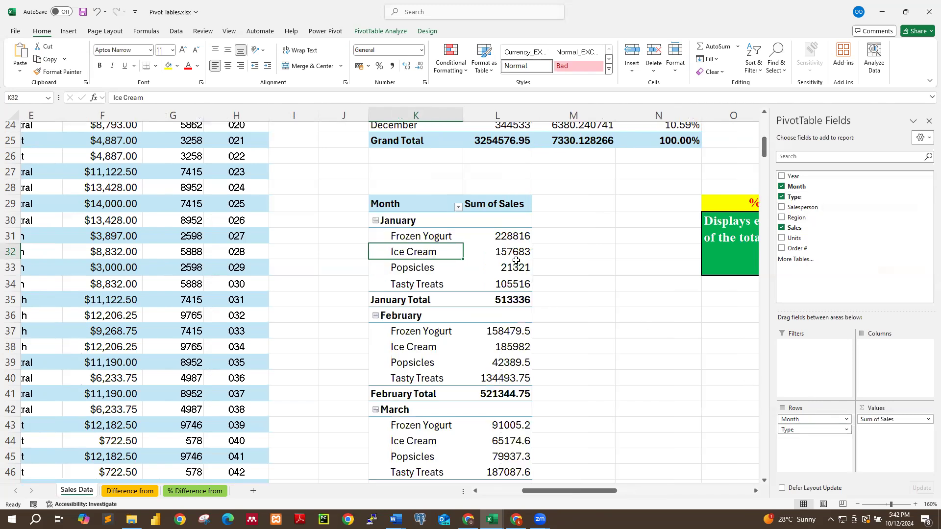
Examine January's sales by product type, its subtotal and the % of Column Total description beside the pivot table
{"action": "left_click", "coordinate": [443, 281]}
{"action": "left_click", "coordinate": [438, 240]}
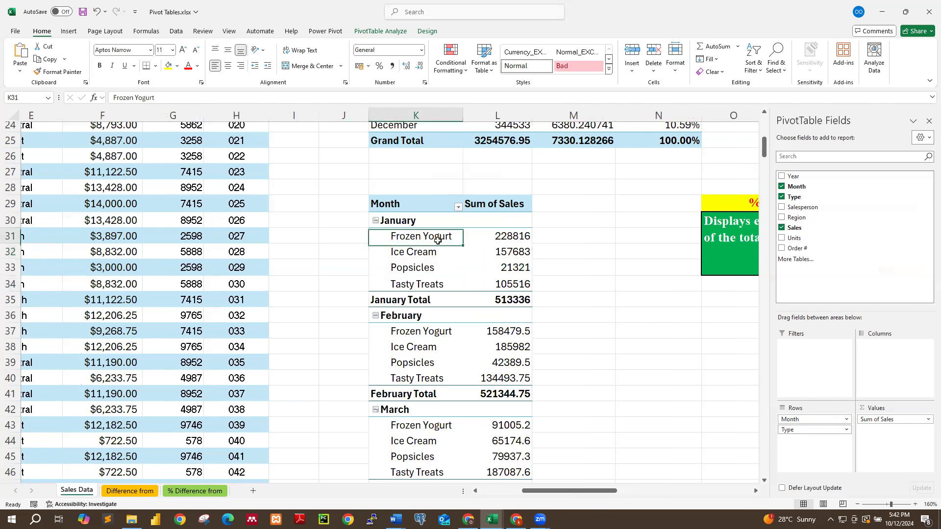
{"action": "left_click", "coordinate": [512, 238]}
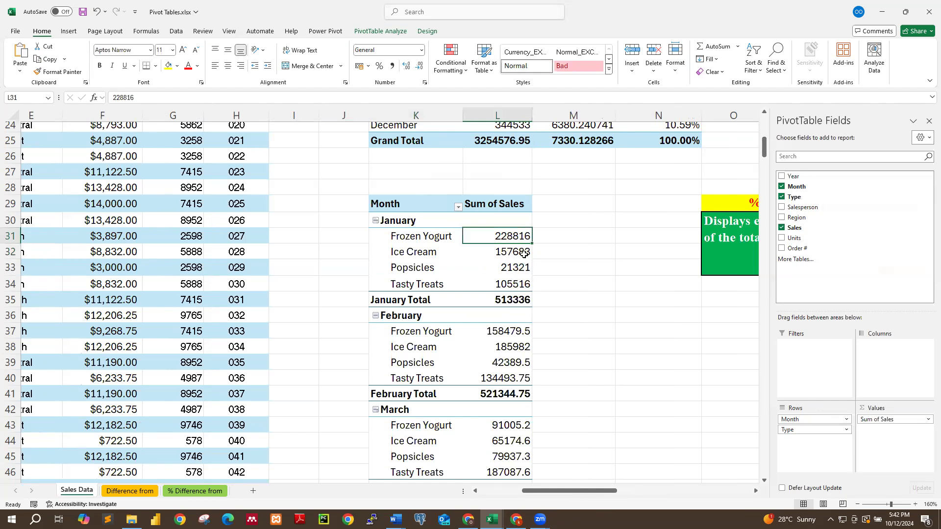
{"action": "left_click", "coordinate": [516, 300]}
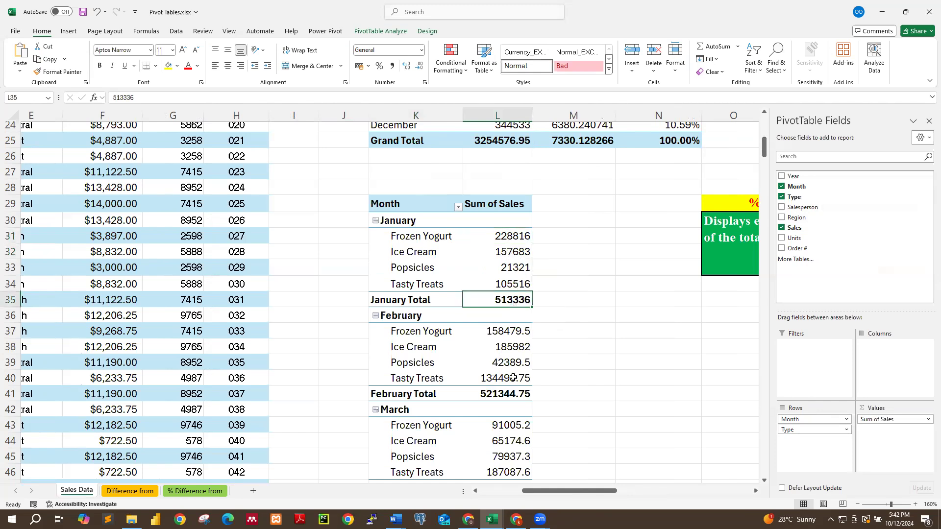
{"action": "mouse_move", "coordinate": [515, 376]}
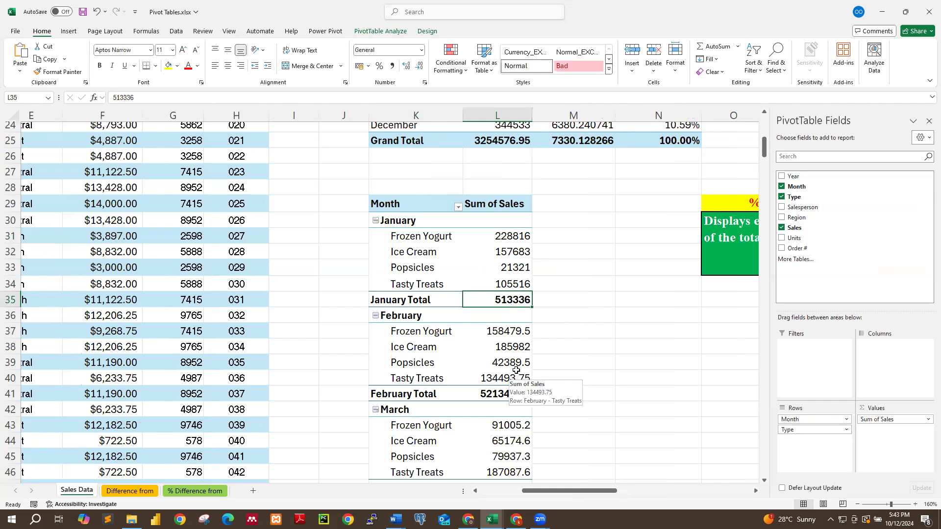
{"action": "left_click_drag", "start_coordinate": [634, 491], "coordinate": [661, 491]}
{"action": "left_click_drag", "start_coordinate": [638, 279], "coordinate": [591, 212]}
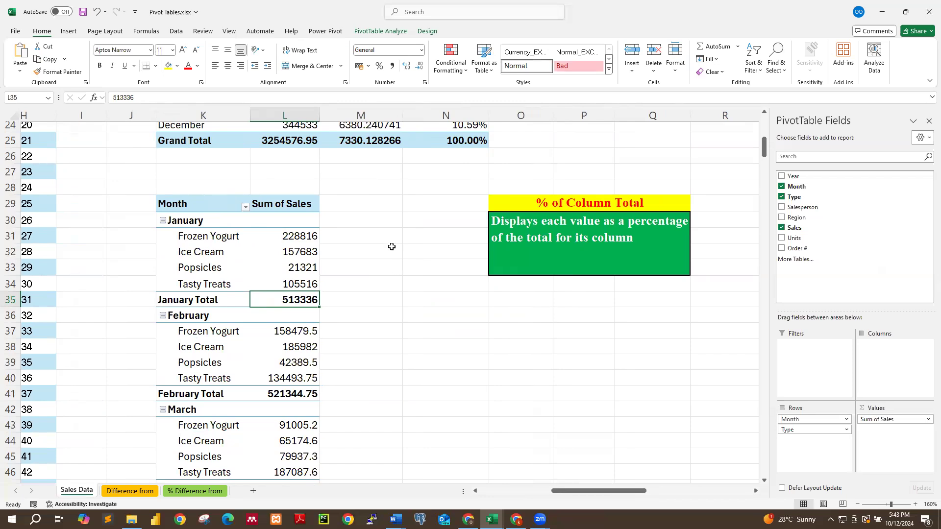
{"action": "left_click", "coordinate": [314, 237]}
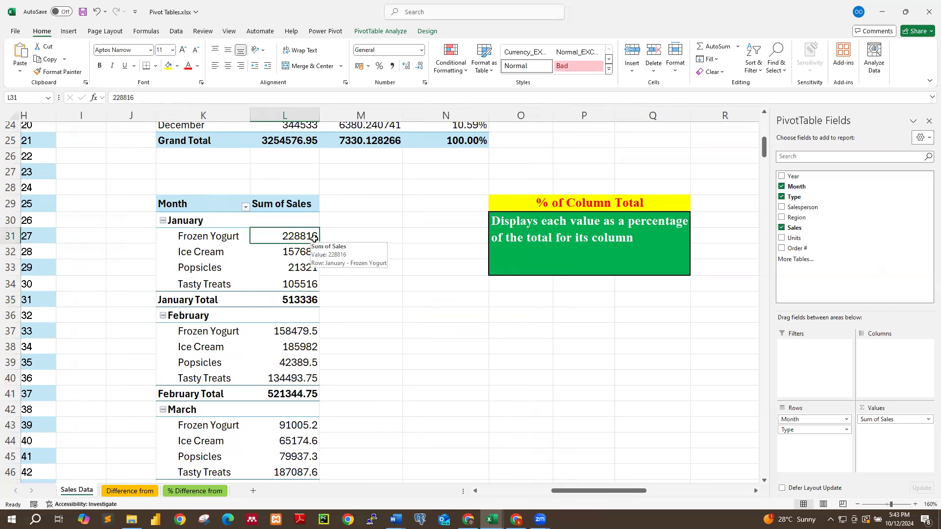
{"action": "left_click", "coordinate": [347, 237]}
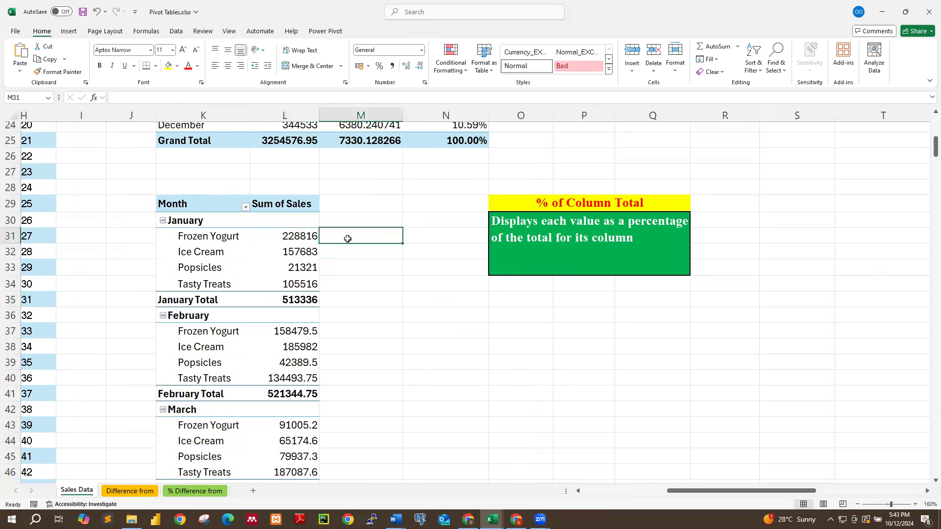
Add the Sales field a second time to the values of the lower pivot table
{"action": "left_click", "coordinate": [302, 304]}
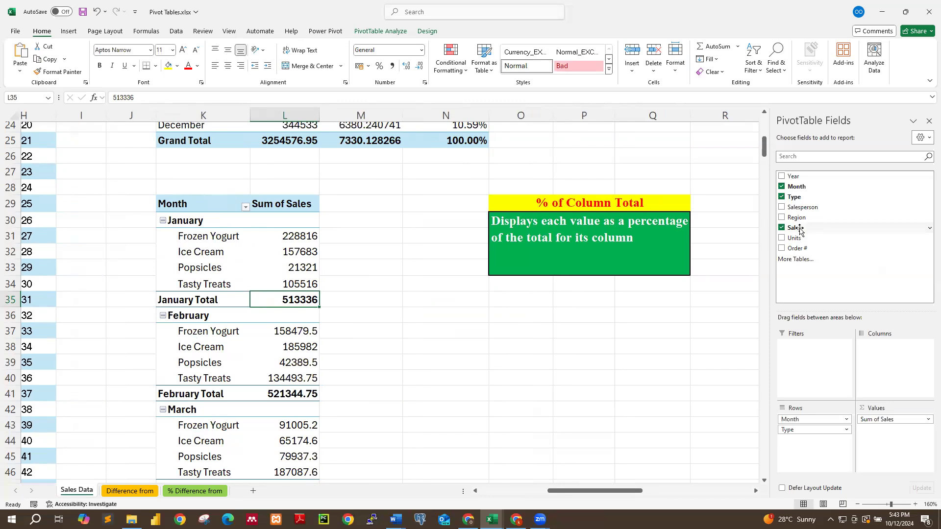
{"action": "left_click_drag", "start_coordinate": [800, 229], "coordinate": [890, 434]}
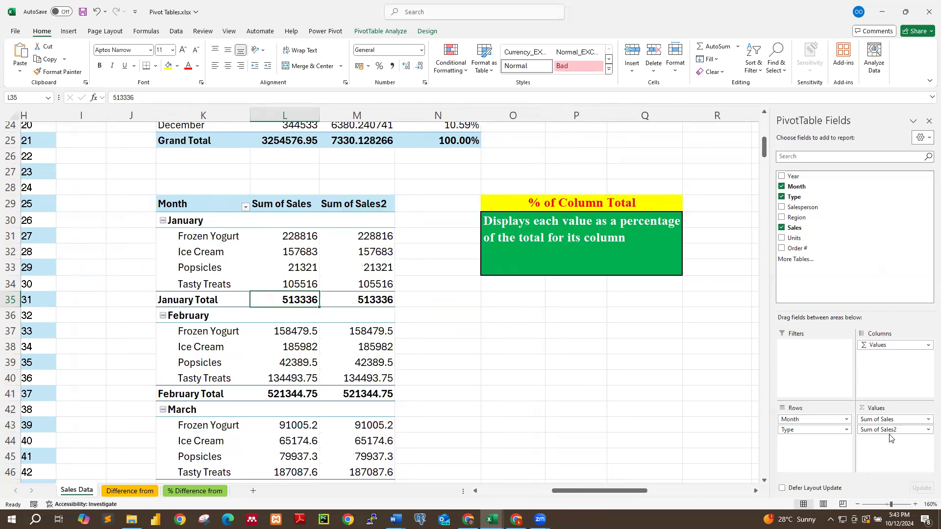
{"action": "left_click", "coordinate": [384, 204]}
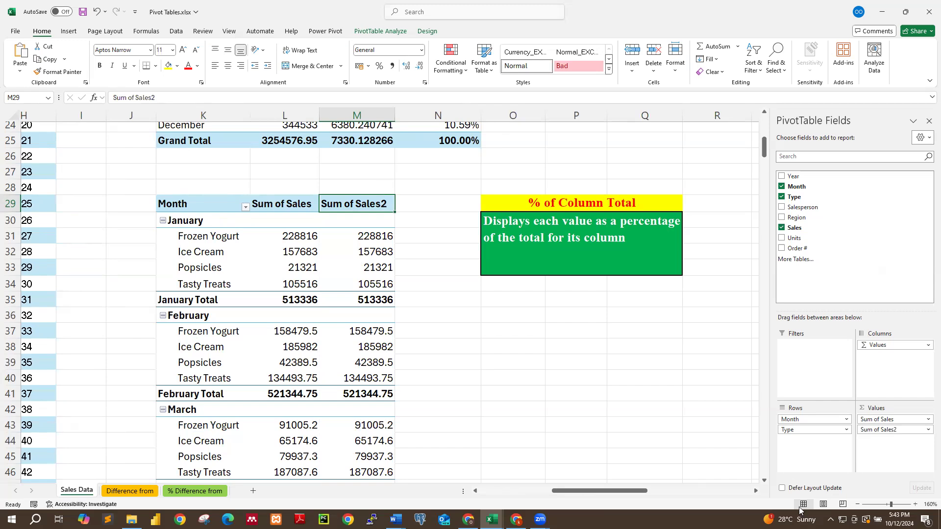
Open the value field settings of the second Sales field and set its custom name to "% of Column Total"
{"action": "left_click", "coordinate": [927, 431]}
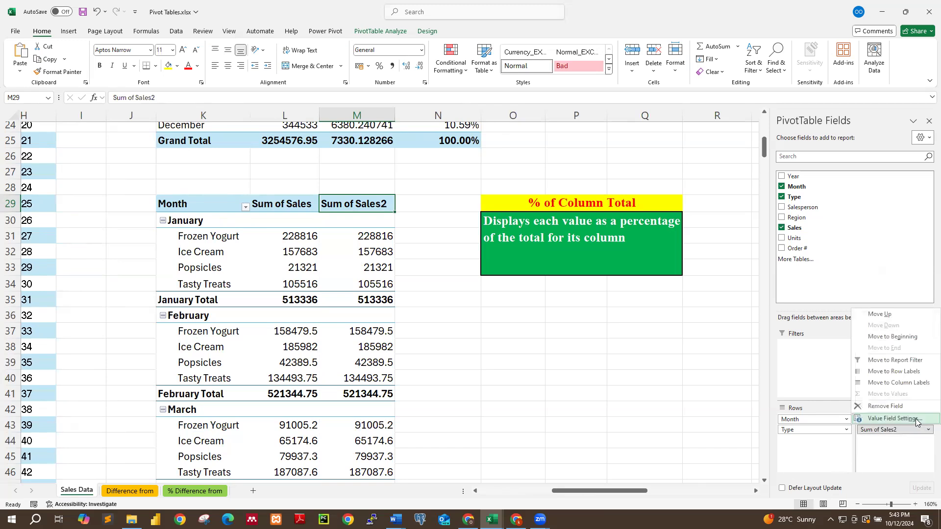
{"action": "left_click", "coordinate": [916, 420]}
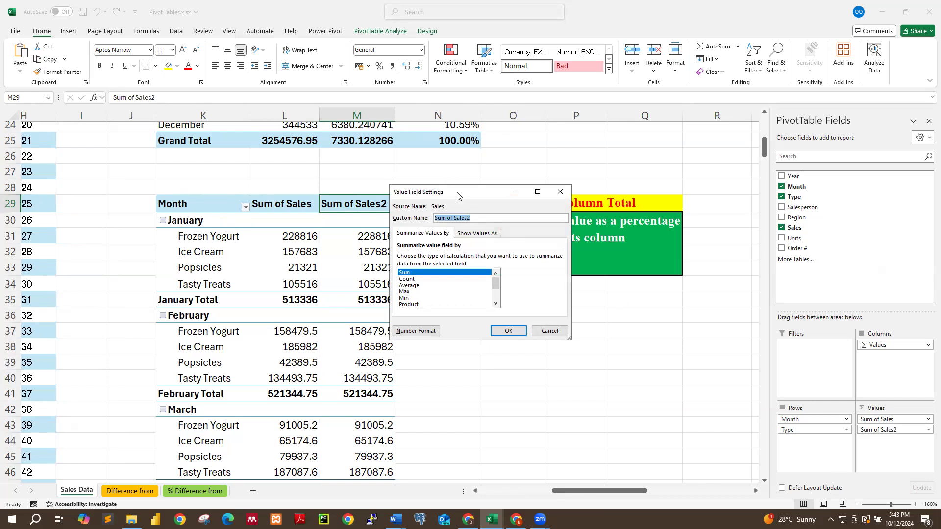
{"action": "left_click_drag", "start_coordinate": [458, 192], "coordinate": [507, 232]}
{"action": "left_click", "coordinate": [526, 255]}
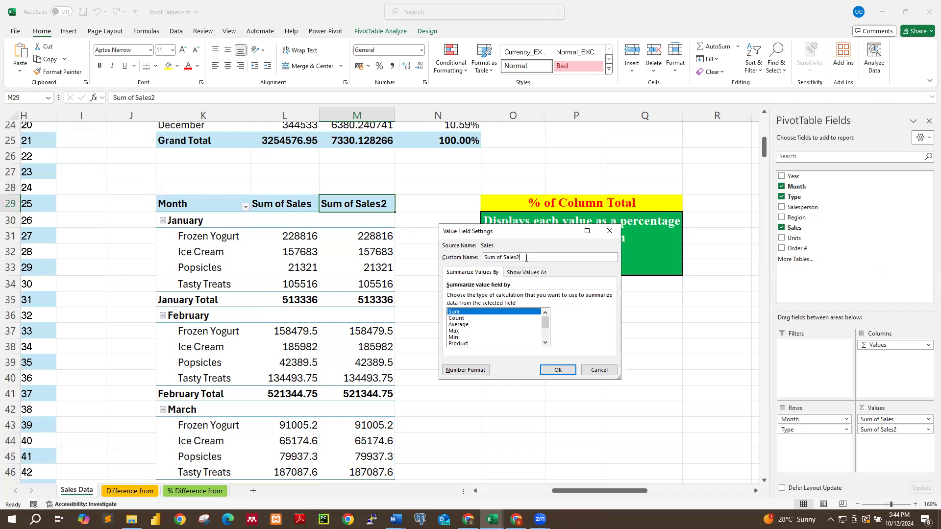
{"action": "key", "text": "BackSpace"}
{"action": "key", "text": "BackSpace"}
{"action": "key", "text": "BackSpace"}
{"action": "key", "text": "BackSpace"}
{"action": "key", "text": "BackSpace"}
{"action": "key", "text": "BackSpace"}
{"action": "key", "text": "BackSpace"}
{"action": "key", "text": "BackSpace"}
{"action": "key", "text": "BackSpace"}
{"action": "key", "text": "BackSpace"}
{"action": "key", "text": "BackSpace"}
{"action": "key", "text": "BackSpace"}
{"action": "type", "text": "% of Column Tota"}
Show the second Sales field's values as % of Column Total and apply the settings
{"action": "left_click", "coordinate": [528, 273]}
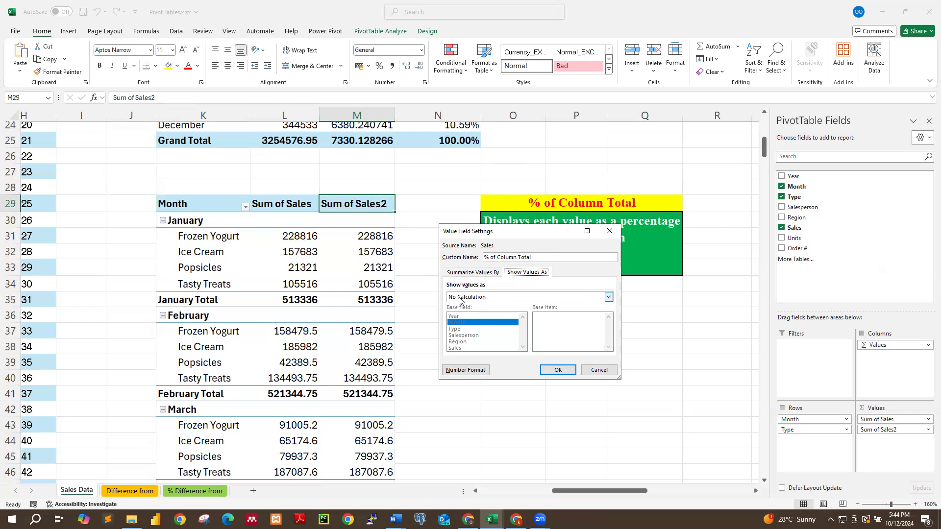
{"action": "left_click", "coordinate": [610, 298]}
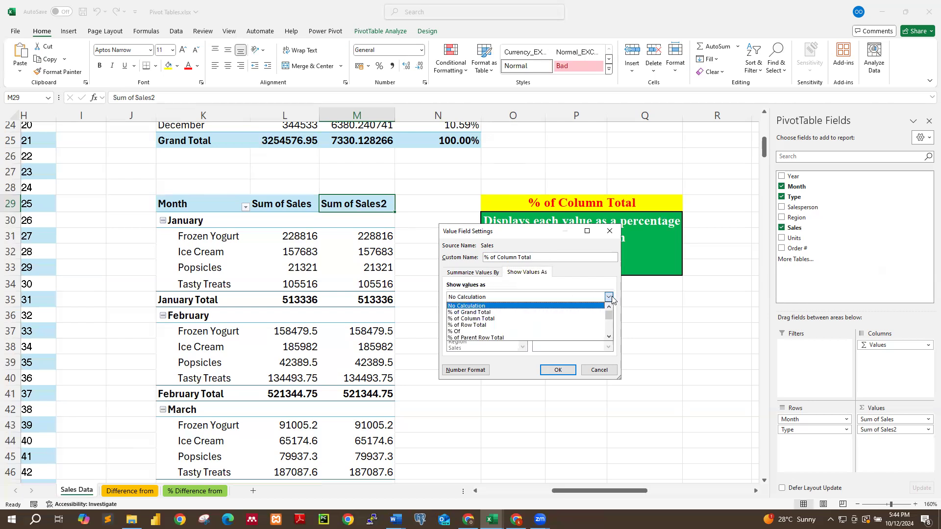
{"action": "left_click", "coordinate": [487, 319]}
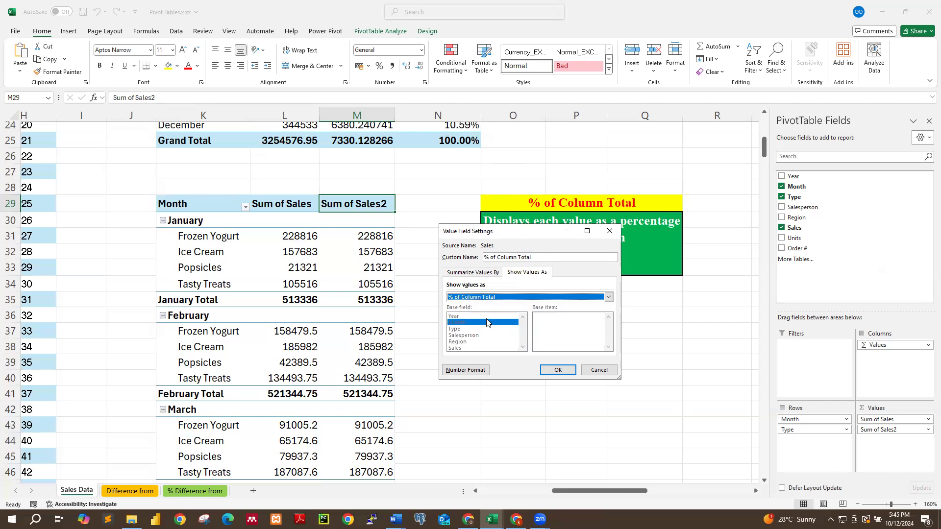
{"action": "left_click", "coordinate": [559, 371]}
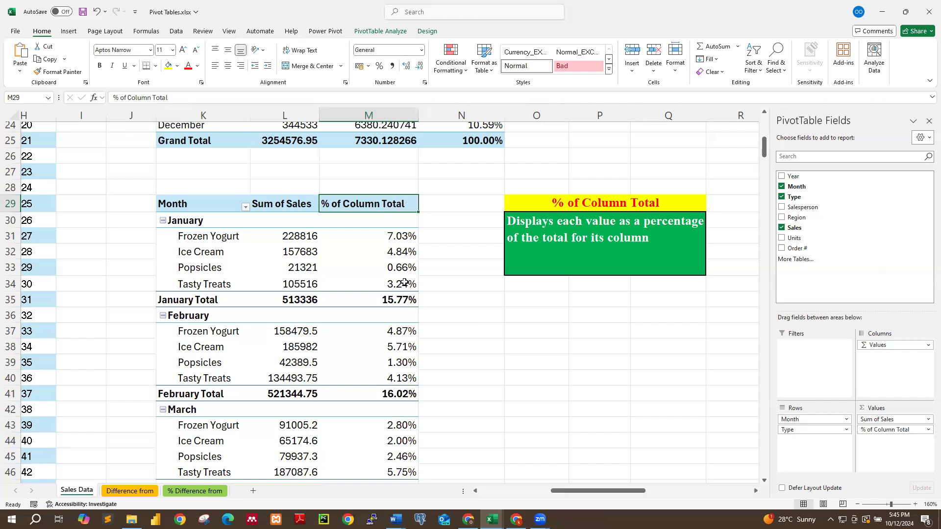
Examine the column-total percentages of the product types and monthly subtotals from January through April
{"action": "left_click", "coordinate": [402, 239]}
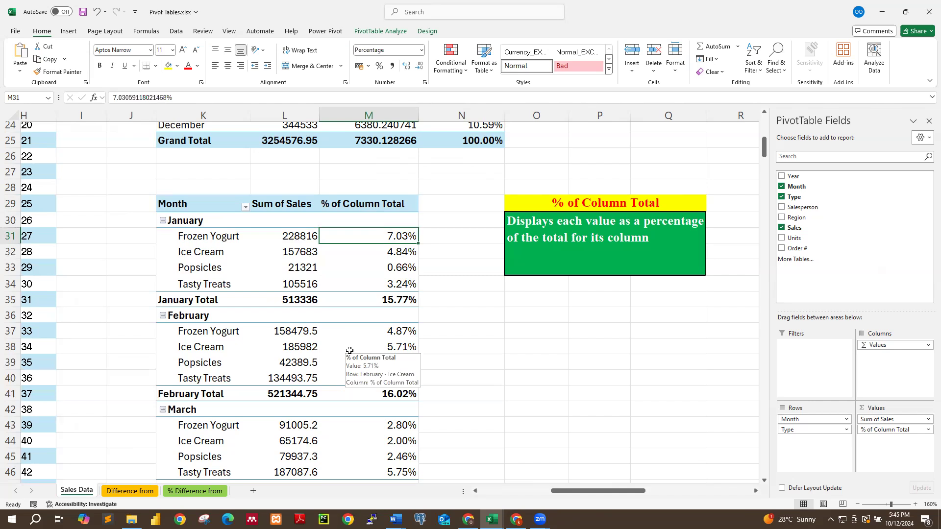
{"action": "left_click", "coordinate": [198, 223]}
{"action": "left_click", "coordinate": [208, 238]}
{"action": "mouse_move", "coordinate": [412, 253]}
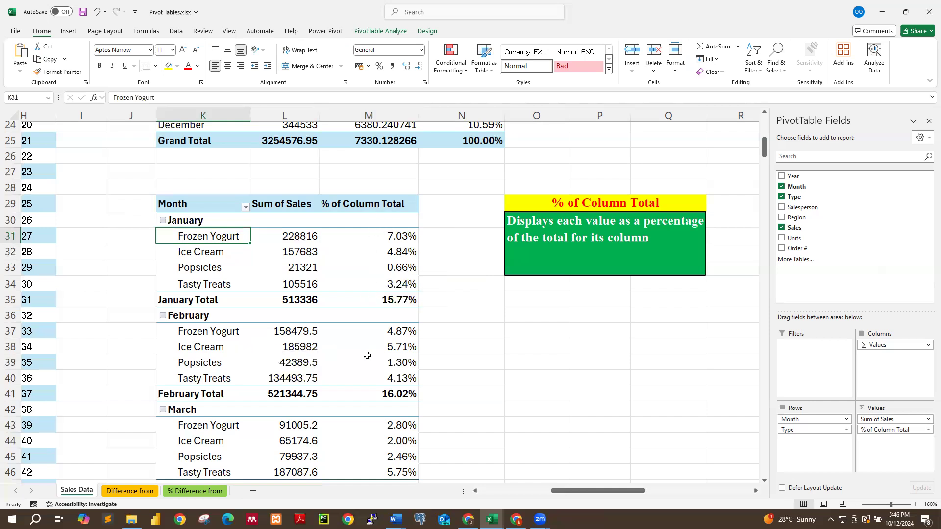
{"action": "left_click", "coordinate": [394, 349]}
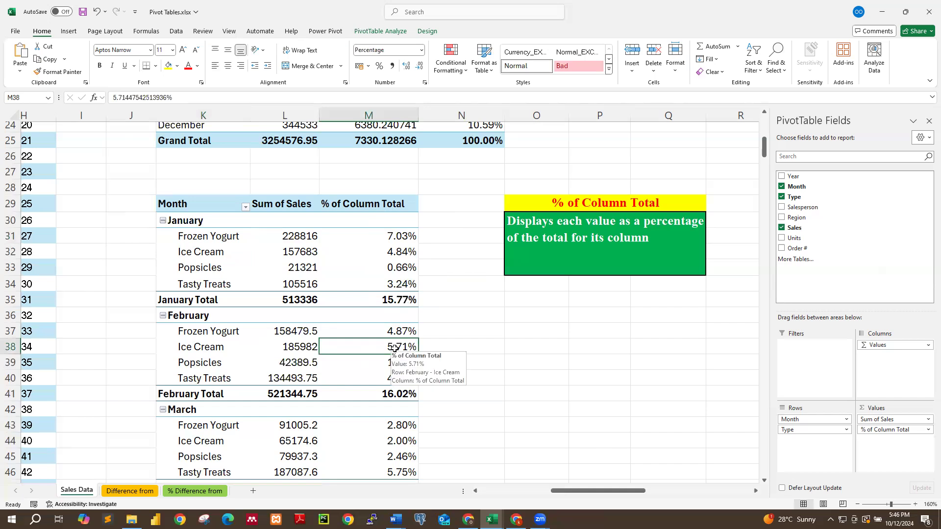
{"action": "scroll", "coordinate": [394, 348], "scroll_direction": "down", "scroll_amount": 1}
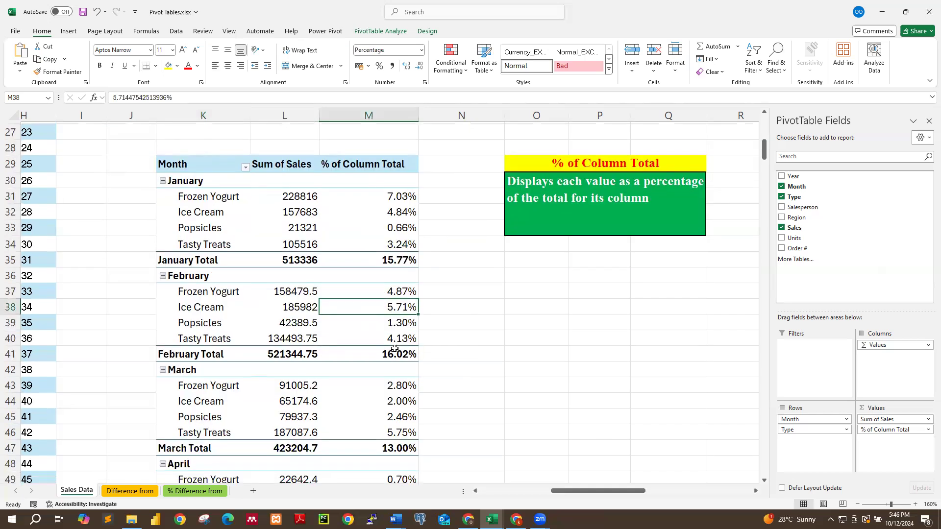
{"action": "scroll", "coordinate": [394, 349], "scroll_direction": "down", "scroll_amount": 1}
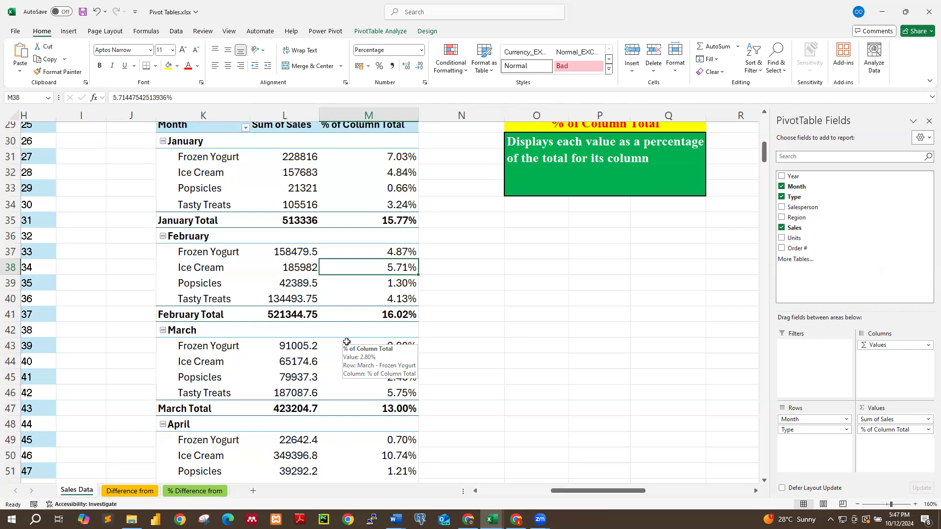
{"action": "left_click", "coordinate": [473, 98]}
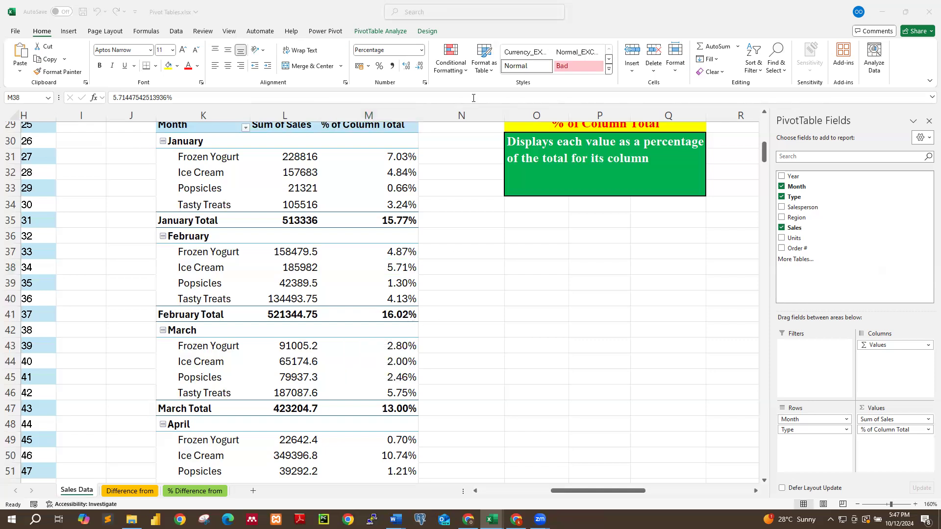